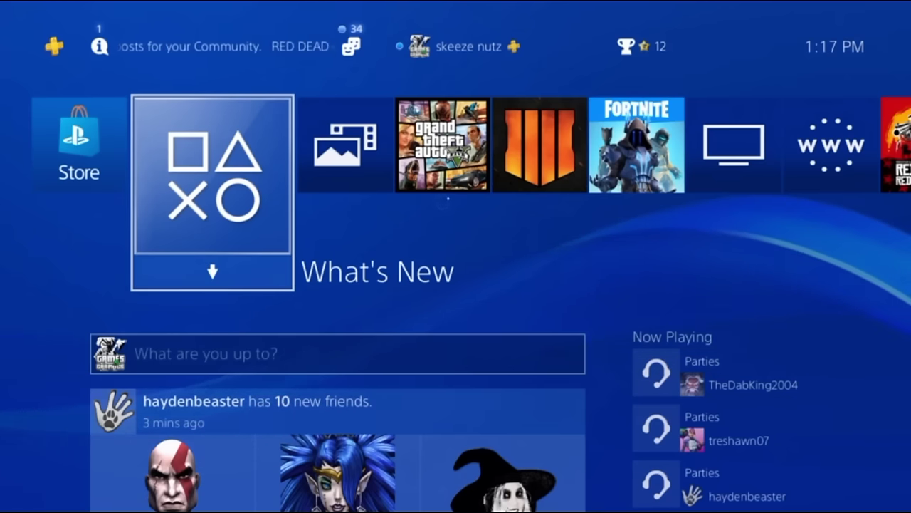
# - Open Settings > Application Saved Data Management, agreeing to close Grand Theft Auto V
pyautogui.press('Right')
pyautogui.press('Up')
pyautogui.press('Right')
pyautogui.press('Right')
pyautogui.press('Right')
pyautogui.press('Right')
pyautogui.press('Right')
pyautogui.press('Right')
pyautogui.press('Right')
pyautogui.press('Right')
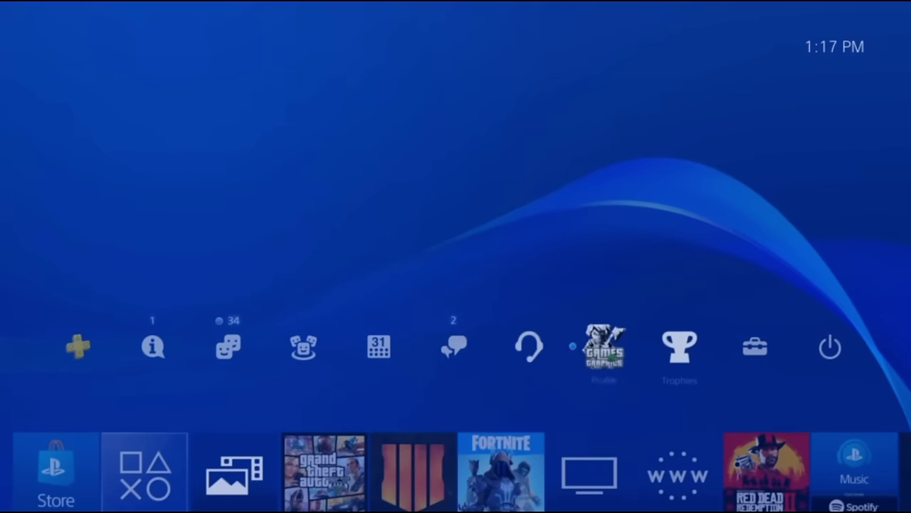
pyautogui.press('Return')
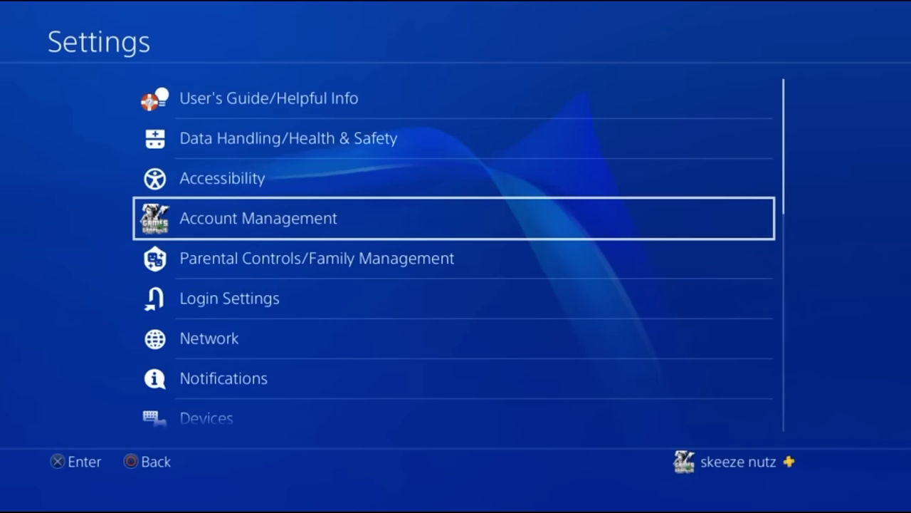
pyautogui.press('Down')
pyautogui.press('Down')
pyautogui.press('Down')
pyautogui.press('Down')
pyautogui.press('Down')
pyautogui.press('Down')
pyautogui.press('Down')
pyautogui.press('Down')
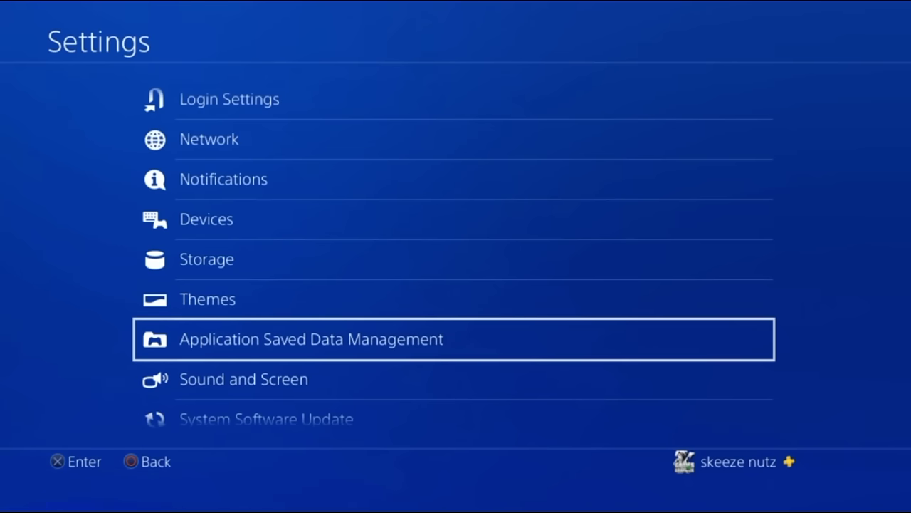
pyautogui.press('Return')
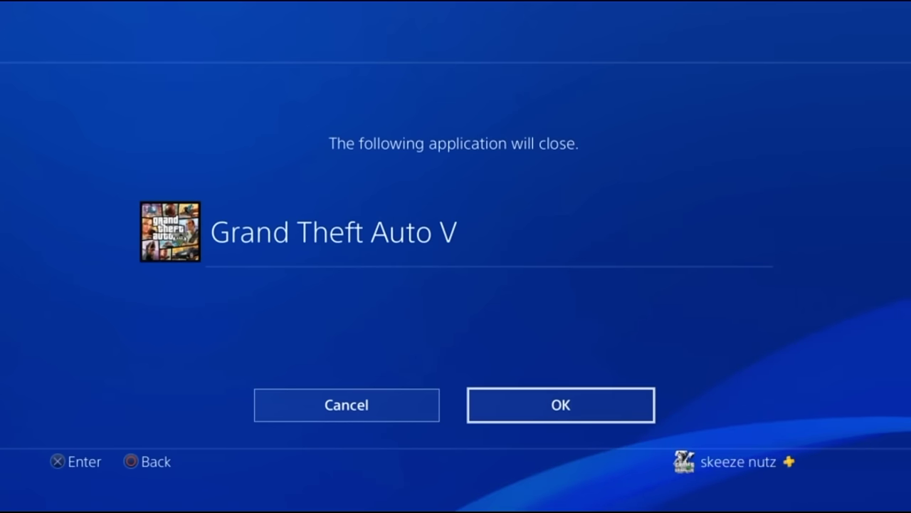
pyautogui.press('Return')
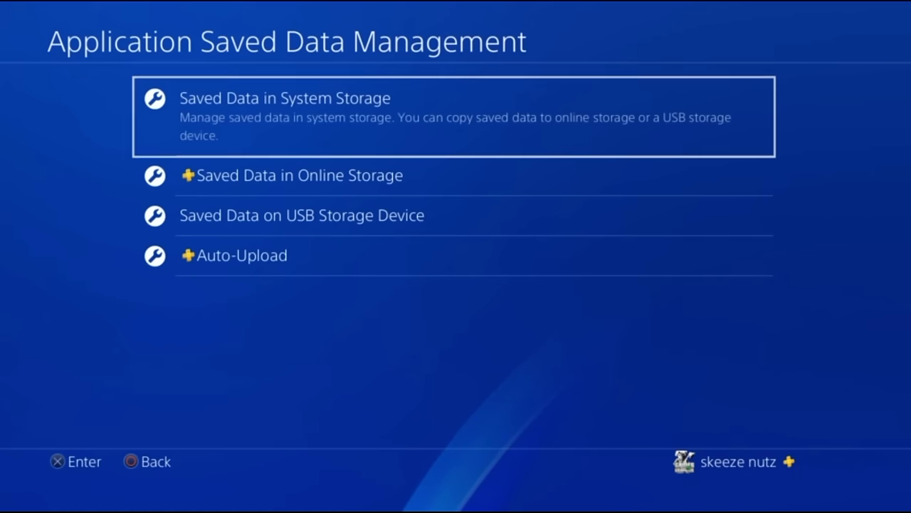
# - Choose Saved Data in System Storage, then Copy to USB Storage Device
pyautogui.press('Return')
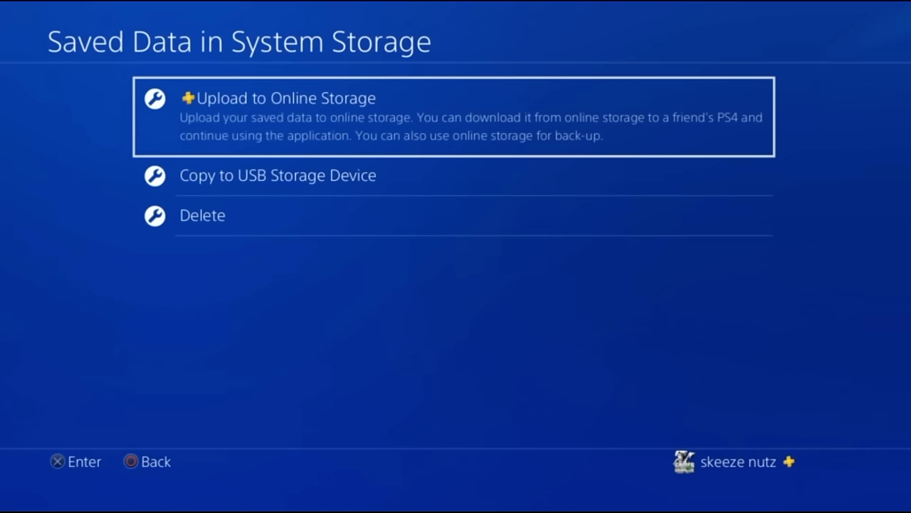
pyautogui.press('Down')
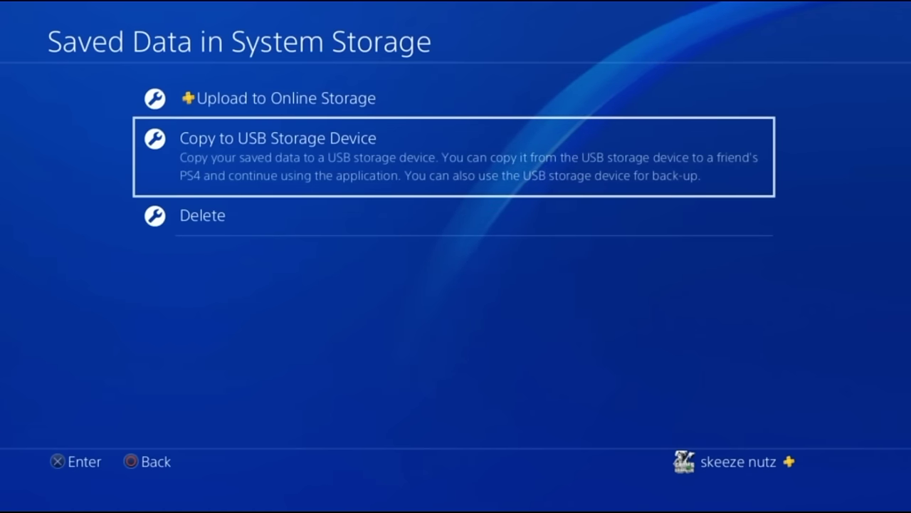
pyautogui.press('Return')
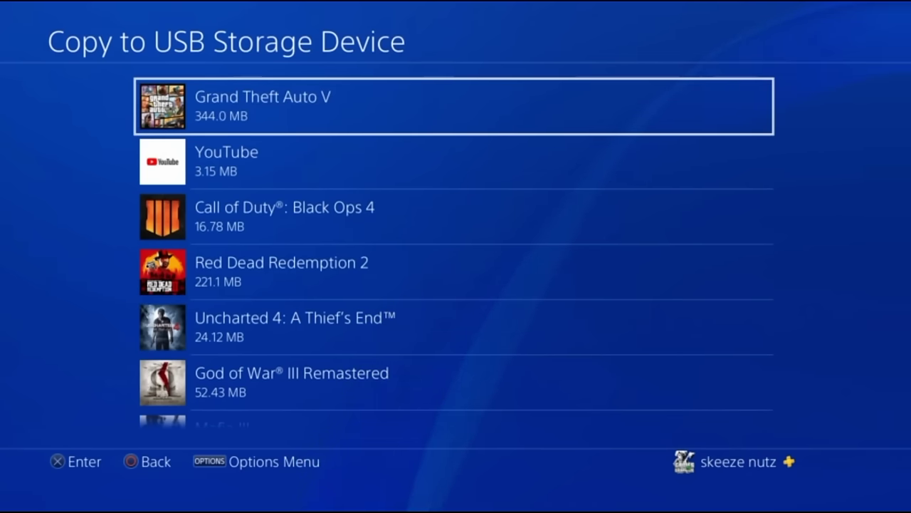
# - Open the Grand Theft Auto V saves and browse down to the A Starlet In Vinewood save
pyautogui.press('Return')
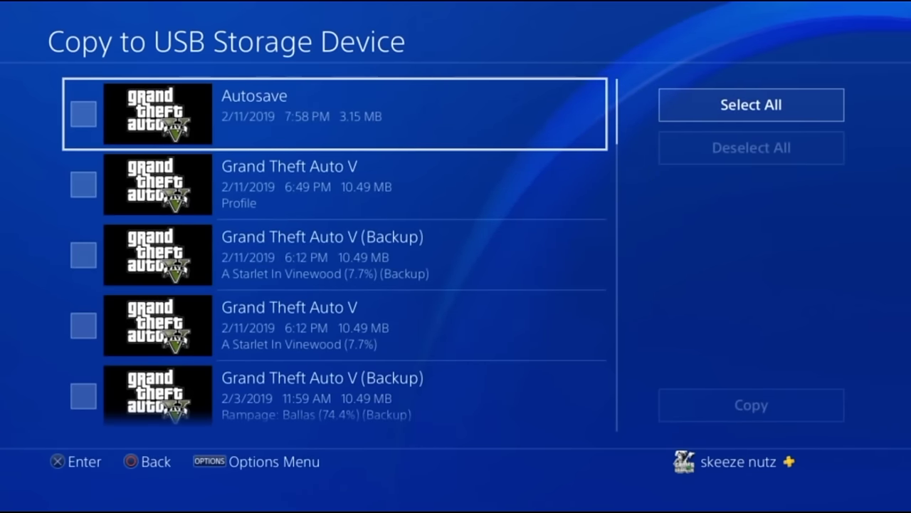
pyautogui.press('Down')
pyautogui.press('Down')
pyautogui.press('Down')
pyautogui.press('Down')
pyautogui.press('Down')
pyautogui.press('Down')
pyautogui.press('Down')
pyautogui.press('Down')
pyautogui.press('Down')
pyautogui.press('Down')
pyautogui.press('Down')
pyautogui.press('Down')
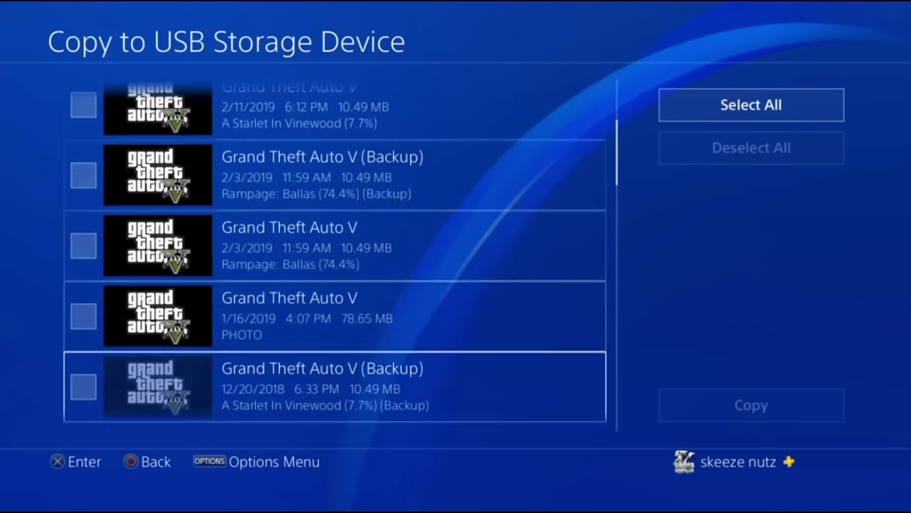
pyautogui.press('Down')
pyautogui.press('Down')
pyautogui.press('Down')
pyautogui.press('Down')
pyautogui.press('Down')
pyautogui.press('Down')
pyautogui.press('Down')
pyautogui.press('Down')
pyautogui.press('Down')
pyautogui.press('Up')
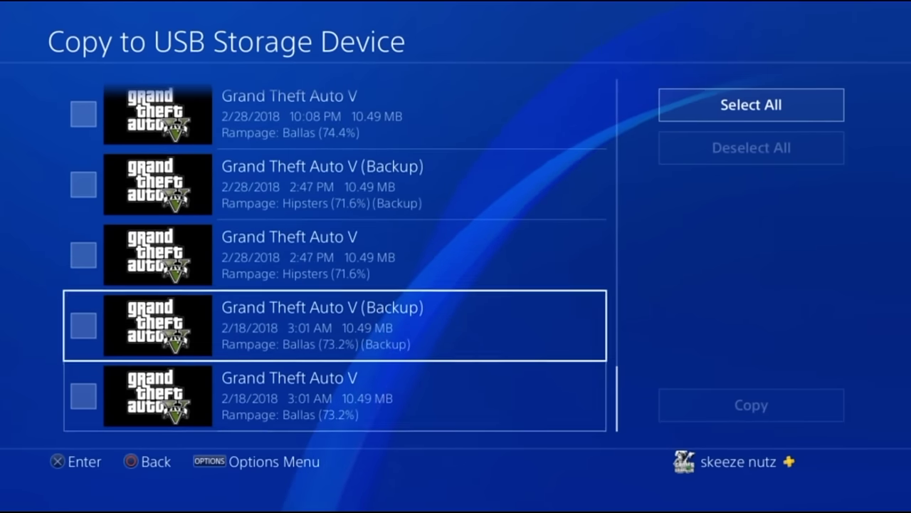
pyautogui.press('Up')
pyautogui.press('Up')
pyautogui.press('Up')
pyautogui.press('Up')
pyautogui.press('Up')
pyautogui.press('Up')
pyautogui.press('Up')
pyautogui.press('Up')
pyautogui.press('Up')
pyautogui.press('Up')
pyautogui.press('Up')
pyautogui.press('Up')
pyautogui.press('Up')
pyautogui.press('Up')
pyautogui.press('Up')
pyautogui.press('Up')
pyautogui.press('Up')
pyautogui.press('Up')
pyautogui.press('Up')
pyautogui.press('Up')
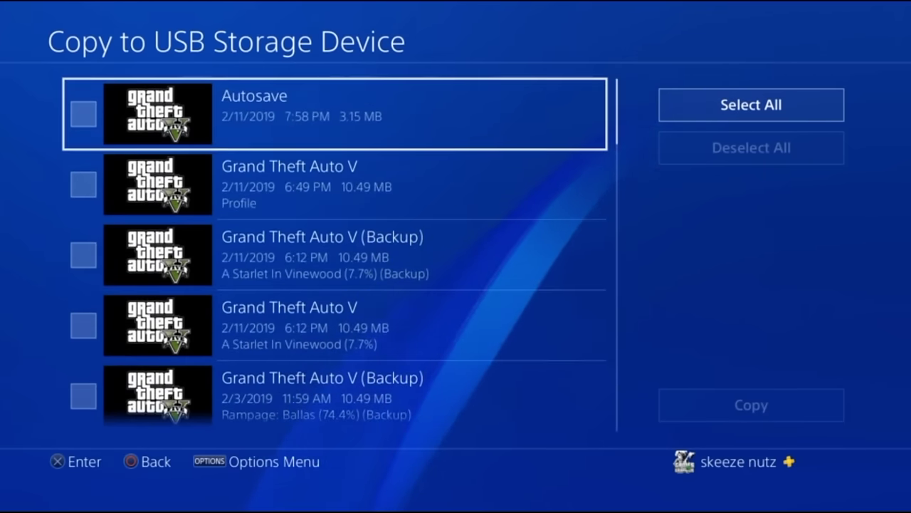
pyautogui.press('Down')
pyautogui.press('Down')
pyautogui.press('Down')
pyautogui.press('Down')
pyautogui.press('Down')
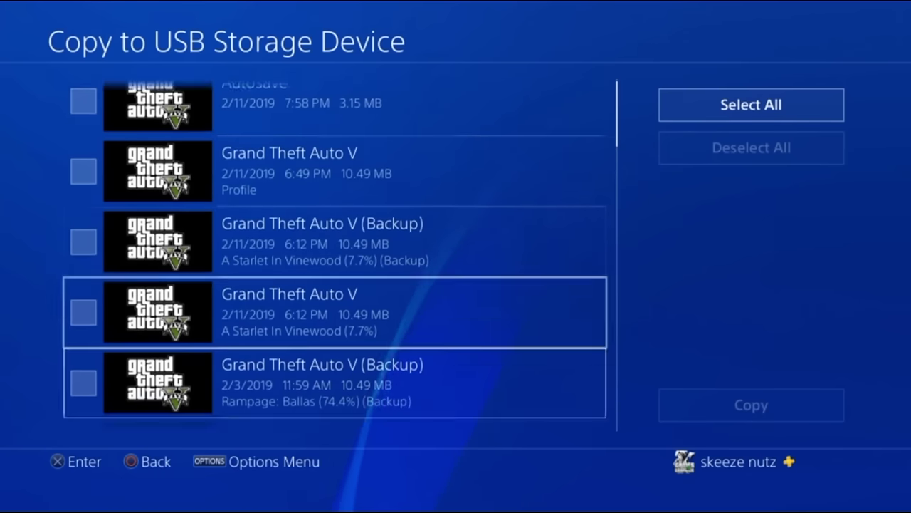
pyautogui.press('Up')
pyautogui.press('Up')
pyautogui.press('Up')
pyautogui.press('Up')
pyautogui.press('Up')
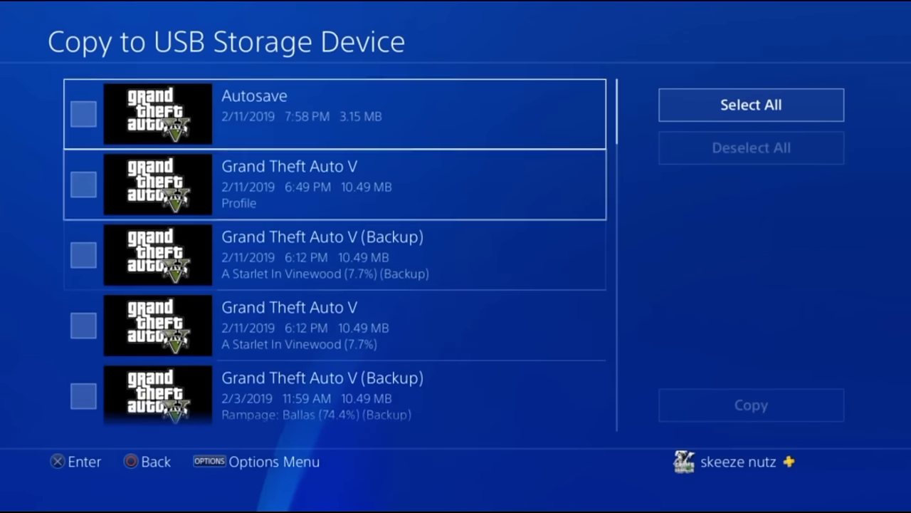
pyautogui.press('Down')
pyautogui.press('Down')
pyautogui.press('Down')
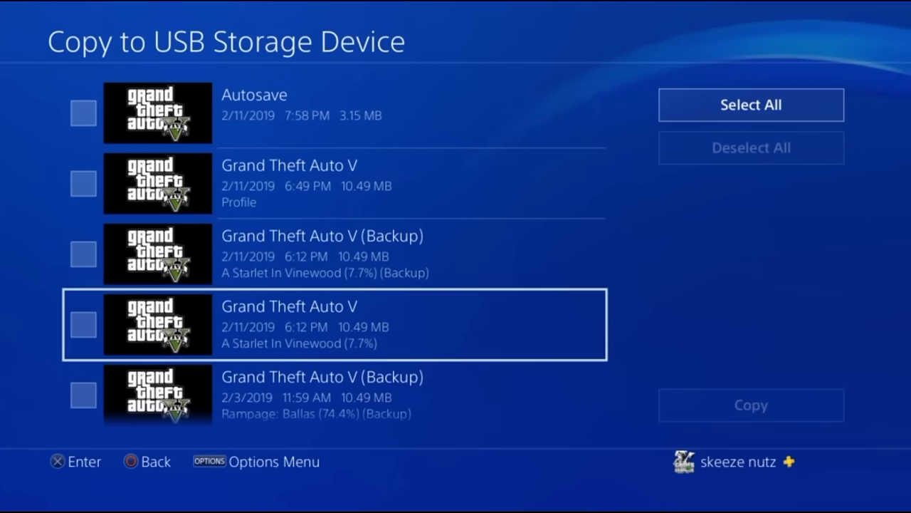
# - Compare it with the backup above, then tick the A Starlet In Vinewood (7.7%) save
pyautogui.press('Up')
pyautogui.press('Down')
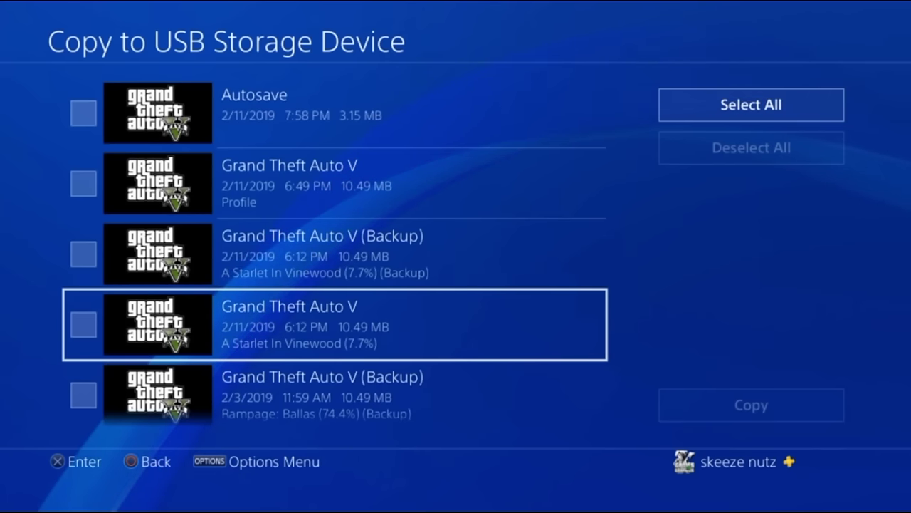
pyautogui.press('Up')
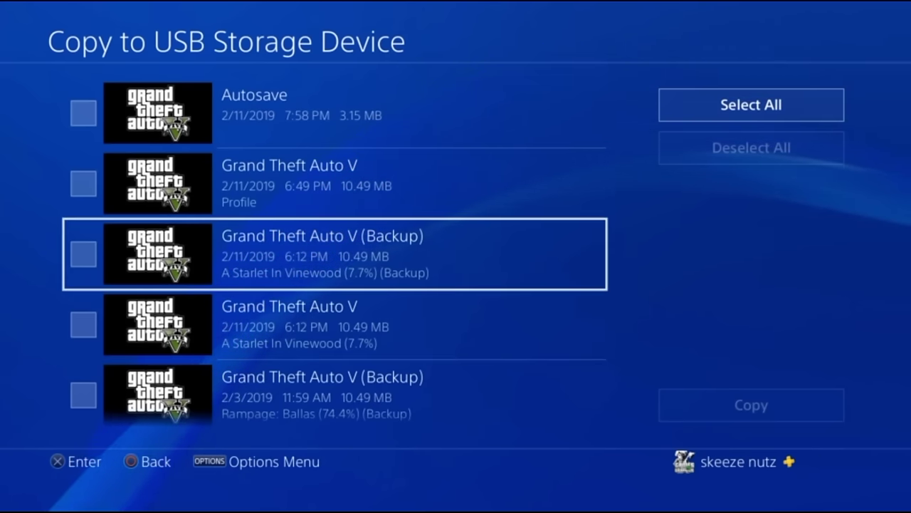
pyautogui.press('Up')
pyautogui.press('Up')
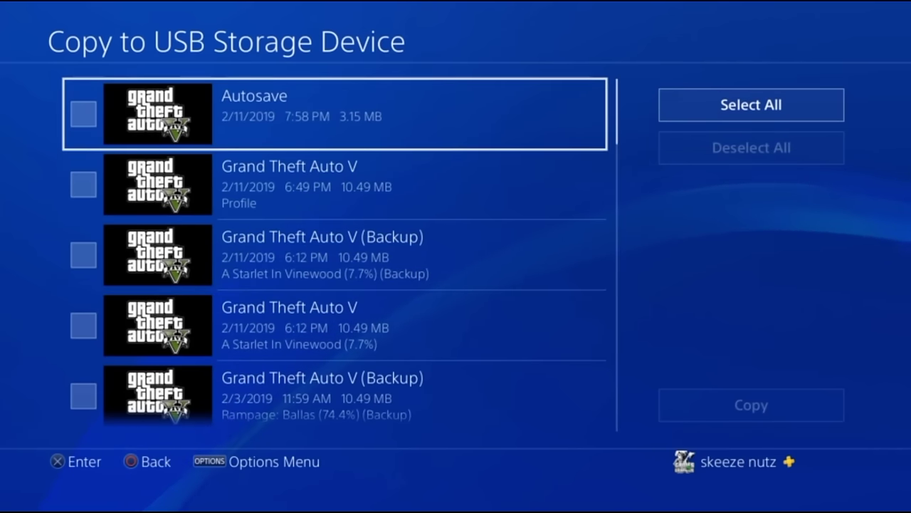
pyautogui.press('Down')
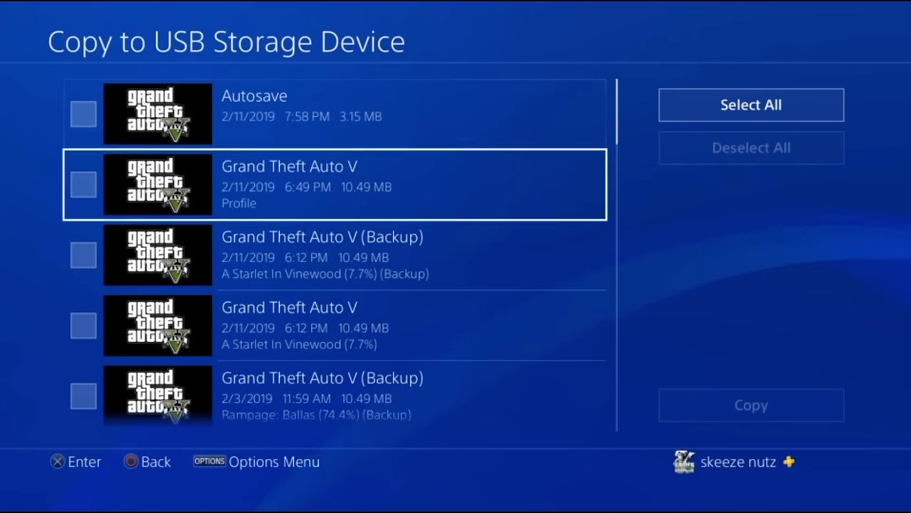
pyautogui.press('Down')
pyautogui.press('Down')
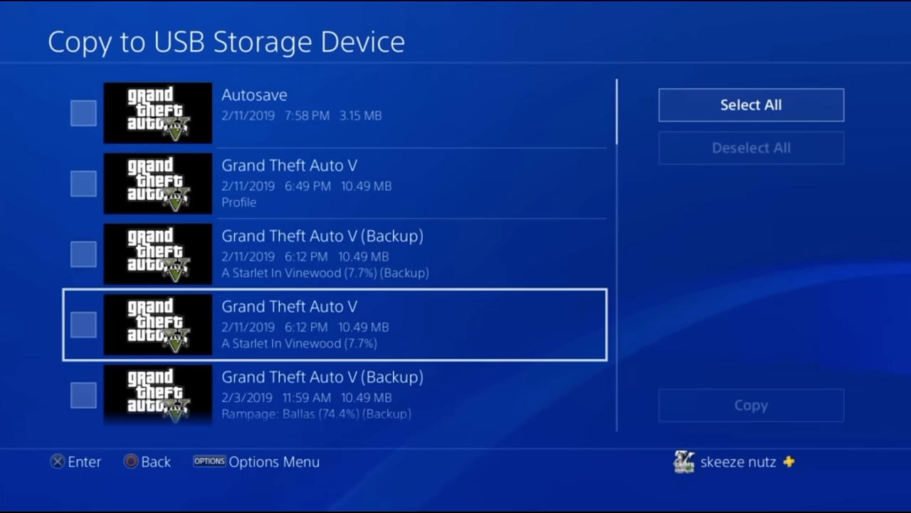
pyautogui.press('Up')
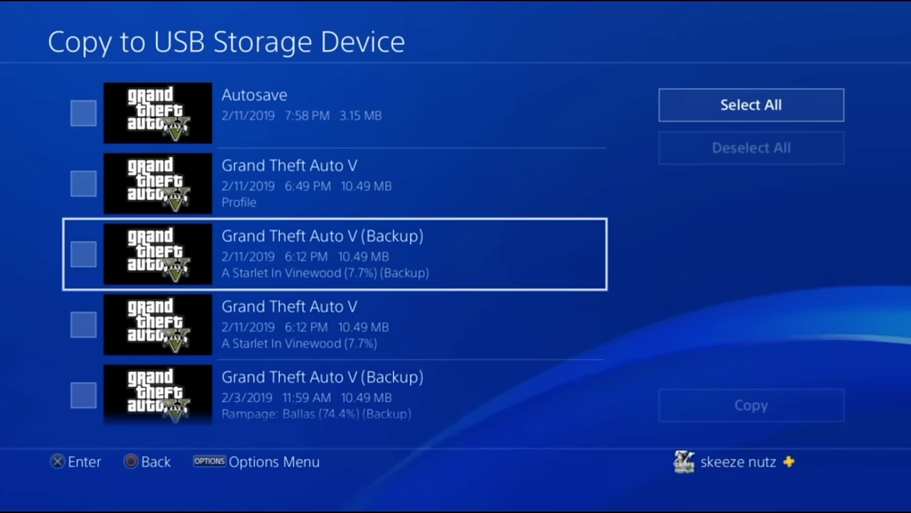
pyautogui.press('Down')
pyautogui.press('Up')
pyautogui.press('Down')
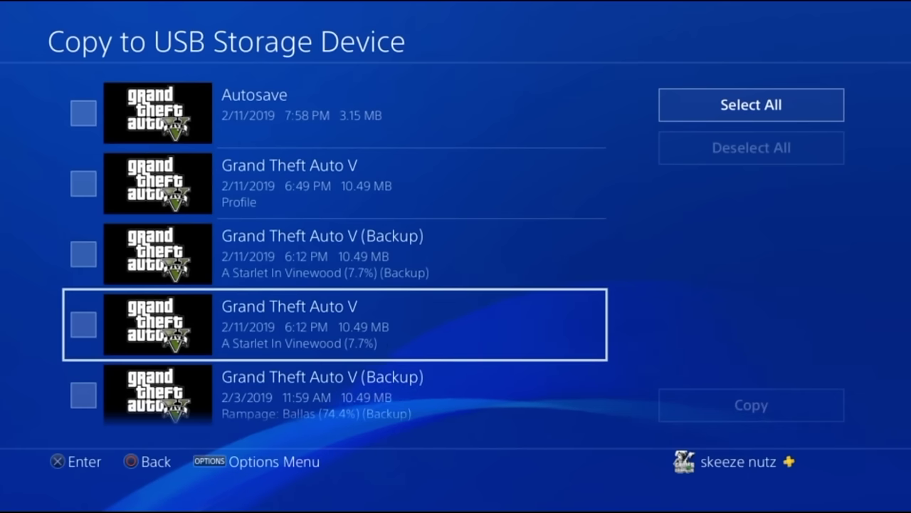
pyautogui.press('Return')
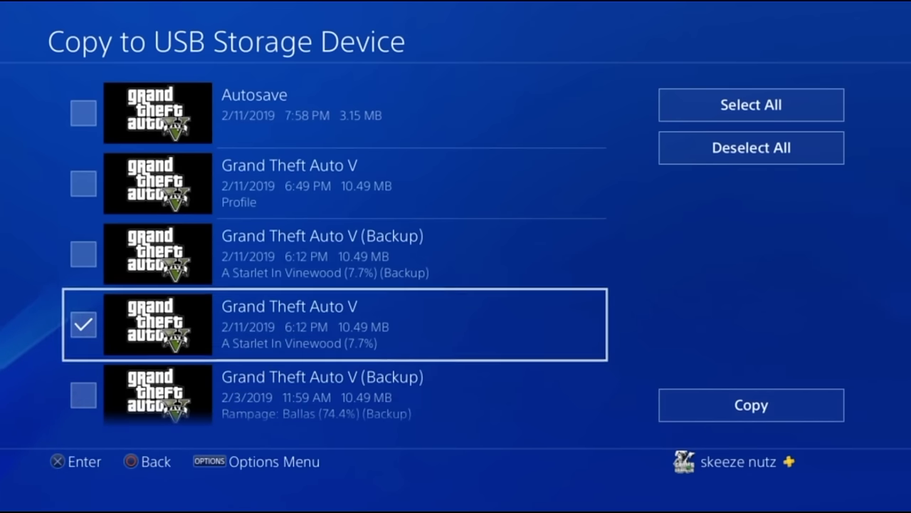
# - Copy the marked 10.49 MB save to the USB drive and back out to Settings
pyautogui.press('Right')
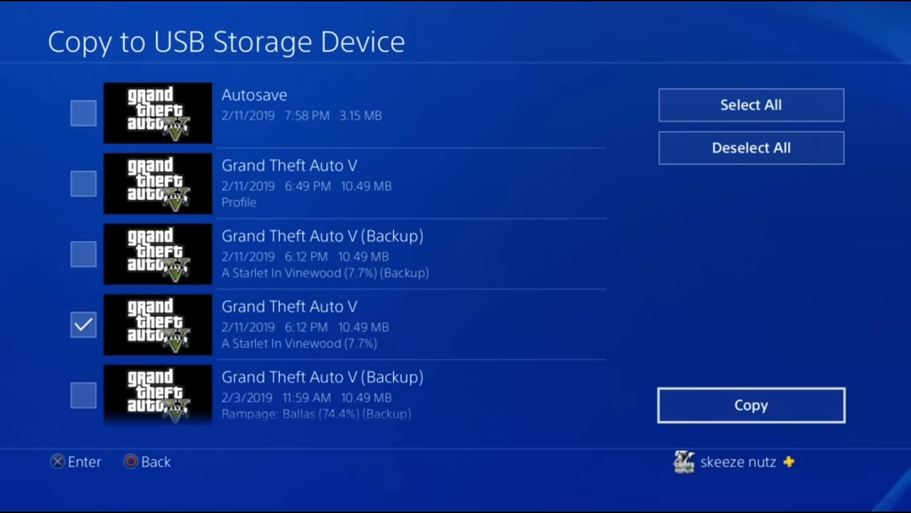
pyautogui.press('Left')
pyautogui.press('Right')
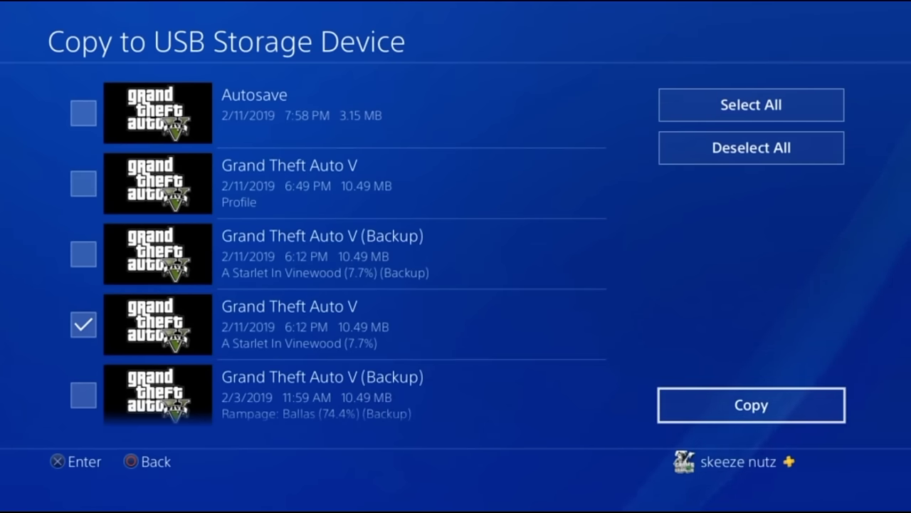
pyautogui.press('Return')
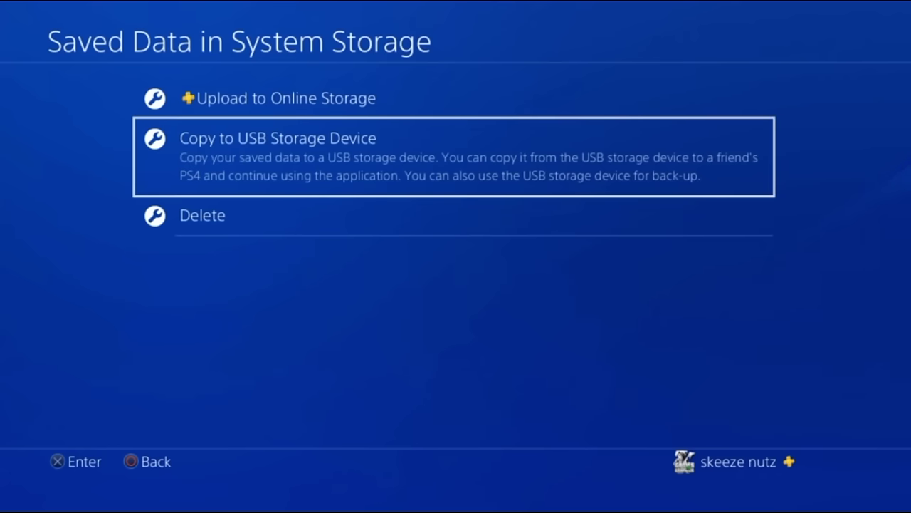
pyautogui.press('Escape')
pyautogui.press('Escape')
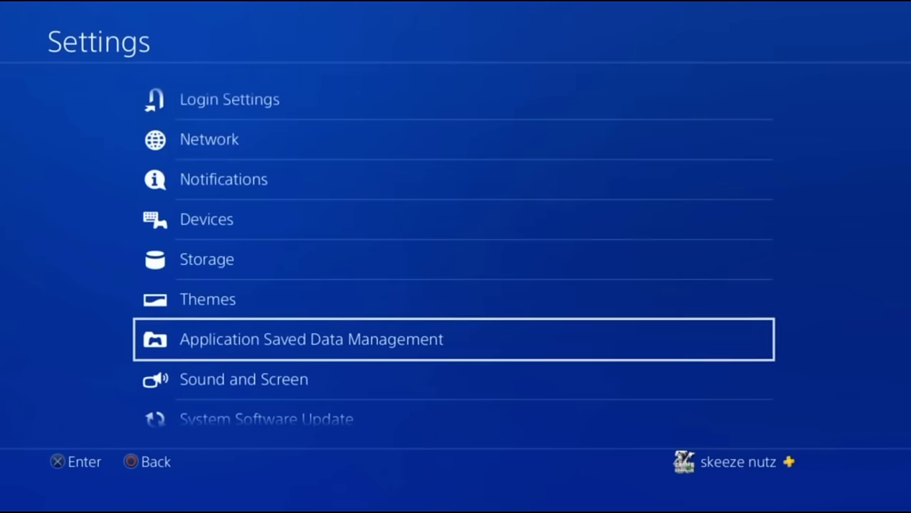
pyautogui.press('Escape')
# - Leave Settings and move down to the home screen content row
pyautogui.press('Down')
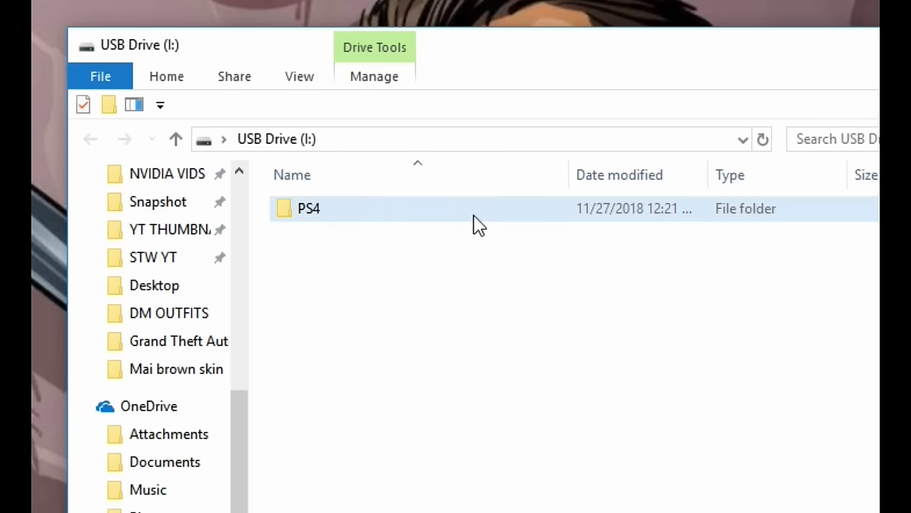
# - Check the PS4 folder's info on USB Drive (I:), then minimize the drive window
pyautogui.moveTo(441, 215)
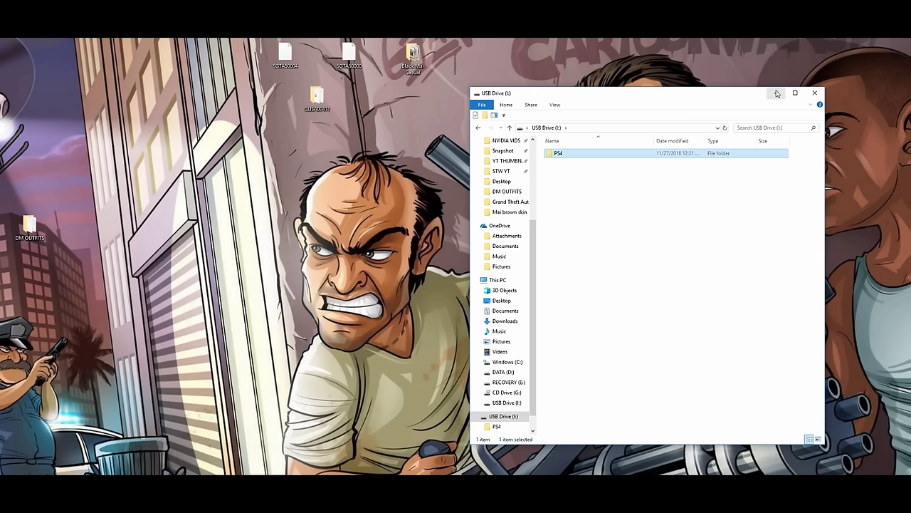
pyautogui.click(776, 92)
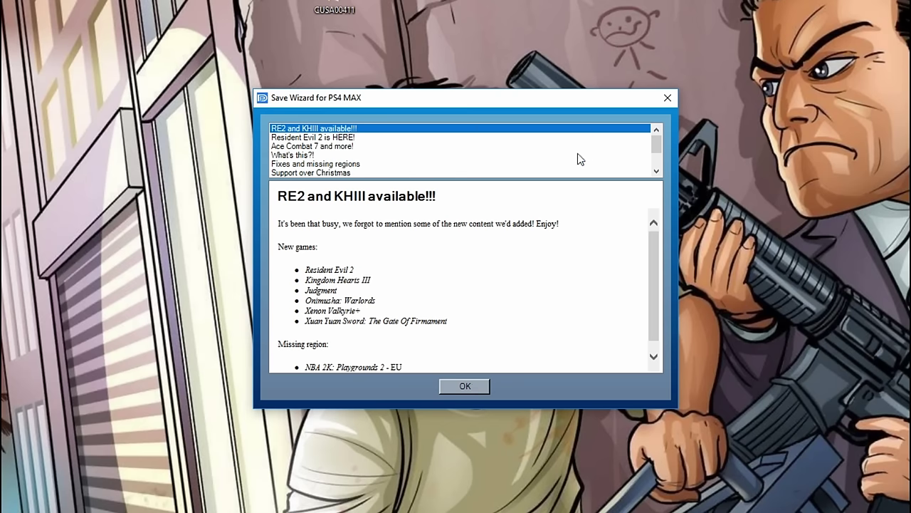
# - Scroll and dismiss the RE2/KHIII news dialog to show My Saves with Grand Theft Auto V
pyautogui.moveTo(660, 142)
pyautogui.mouseDown()
pyautogui.moveTo(659, 158)
pyautogui.moveTo(658, 142)
pyautogui.mouseUp()
pyautogui.click(466, 385)
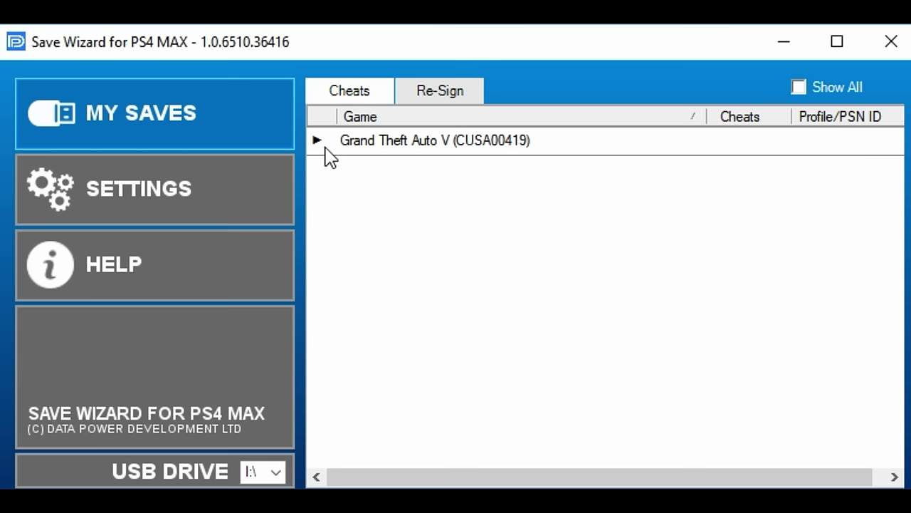
# - Open the Current Game Progress save in Advanced Mode and start exporting SGTA50000
pyautogui.click(316, 141)
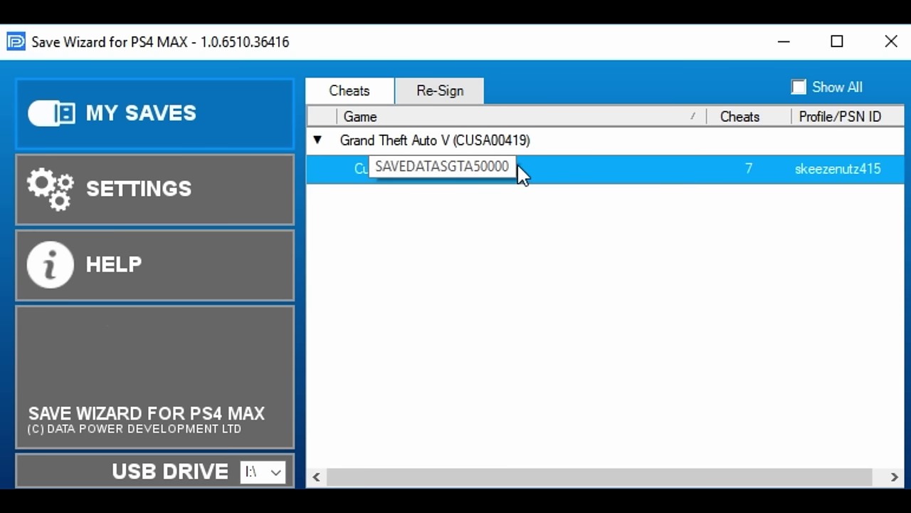
pyautogui.rightClick(578, 176)
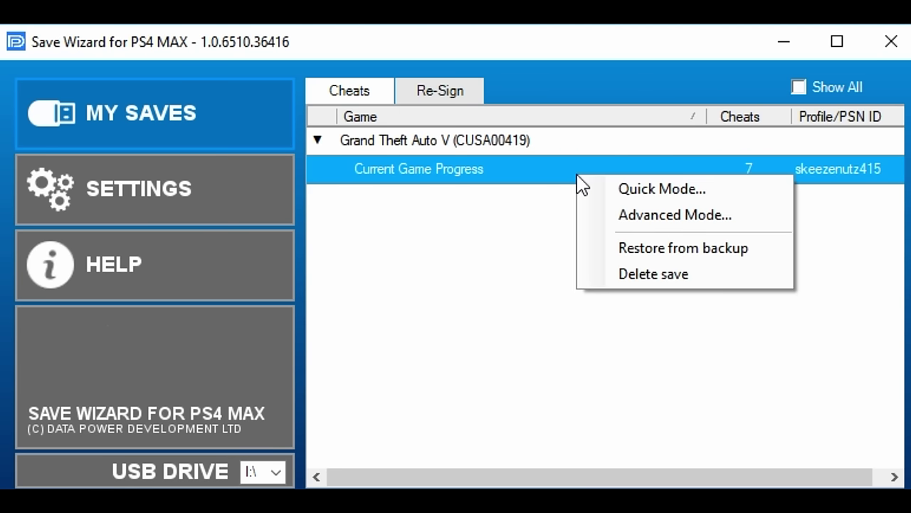
pyautogui.click(680, 216)
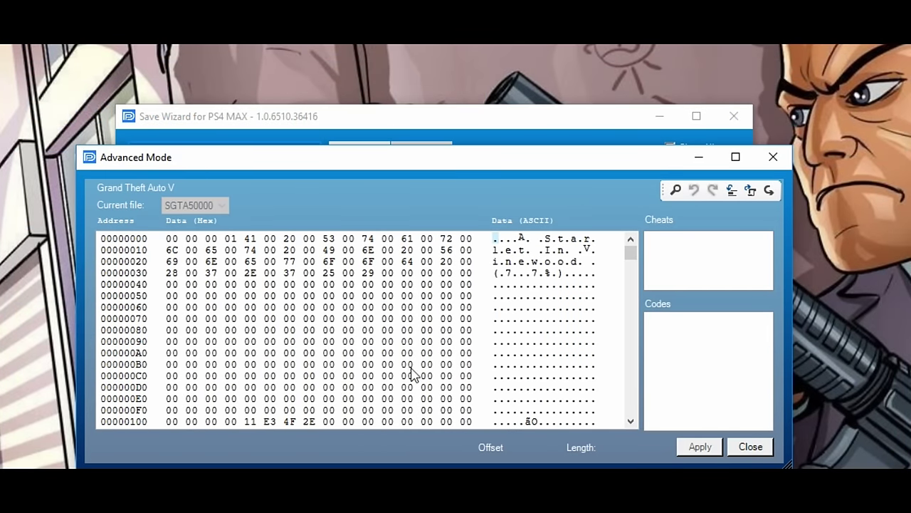
pyautogui.moveTo(427, 163); pyautogui.dragTo(412, 199)
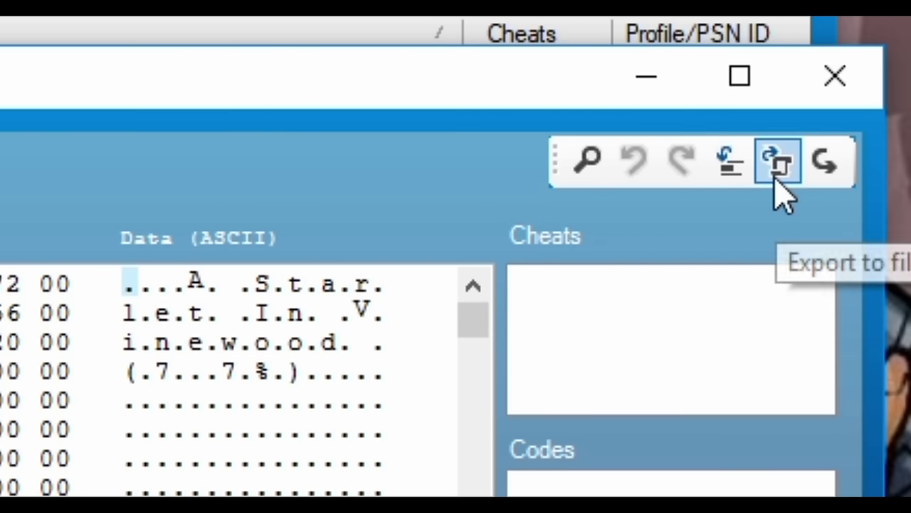
pyautogui.click(733, 221)
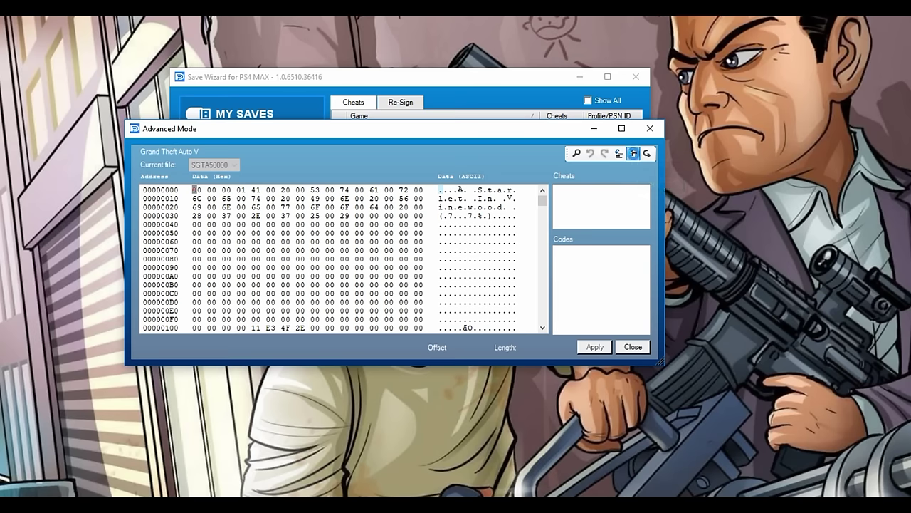
pyautogui.click(633, 153)
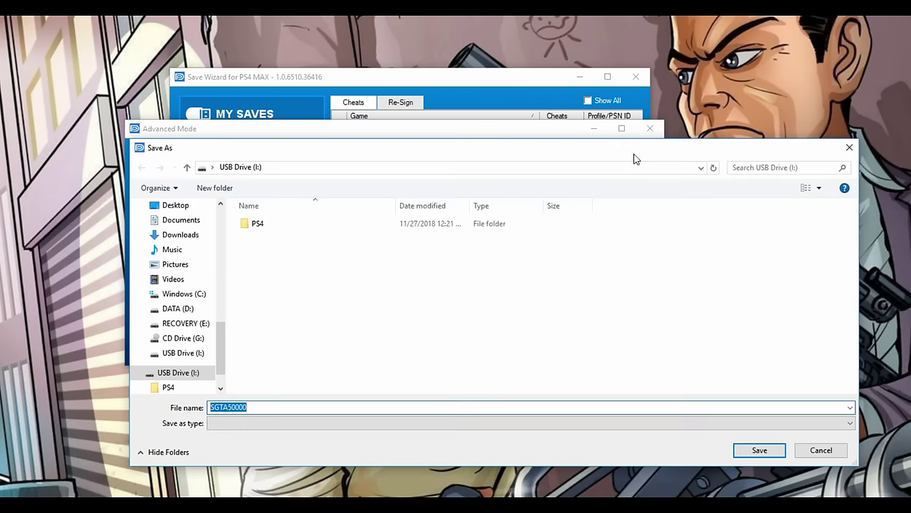
# - Save SGTA50000 to the root of USB Drive (I:) and minimize the Advanced Mode window
pyautogui.moveTo(519, 152); pyautogui.dragTo(522, 101)
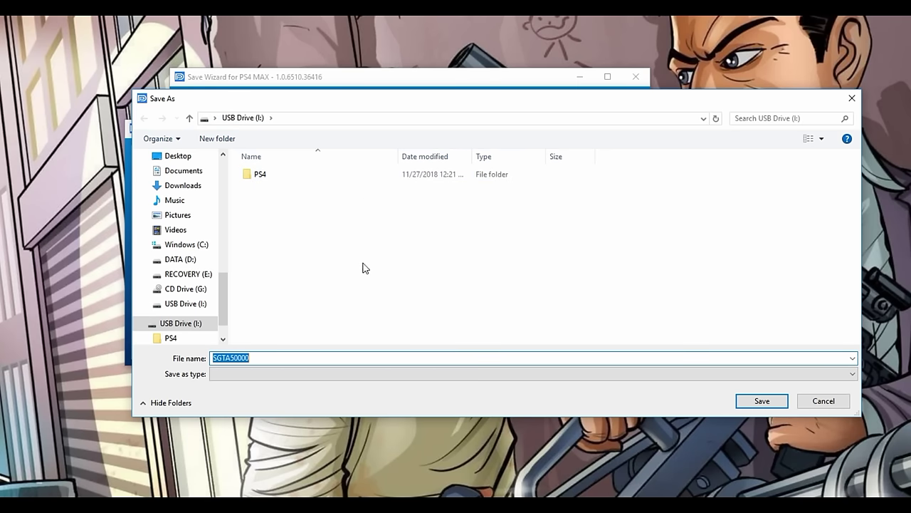
pyautogui.click(773, 403)
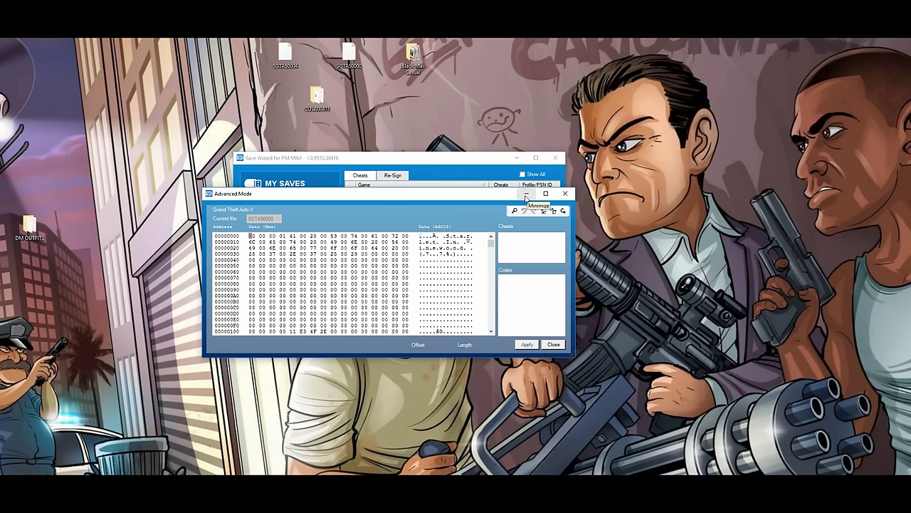
pyautogui.click(526, 195)
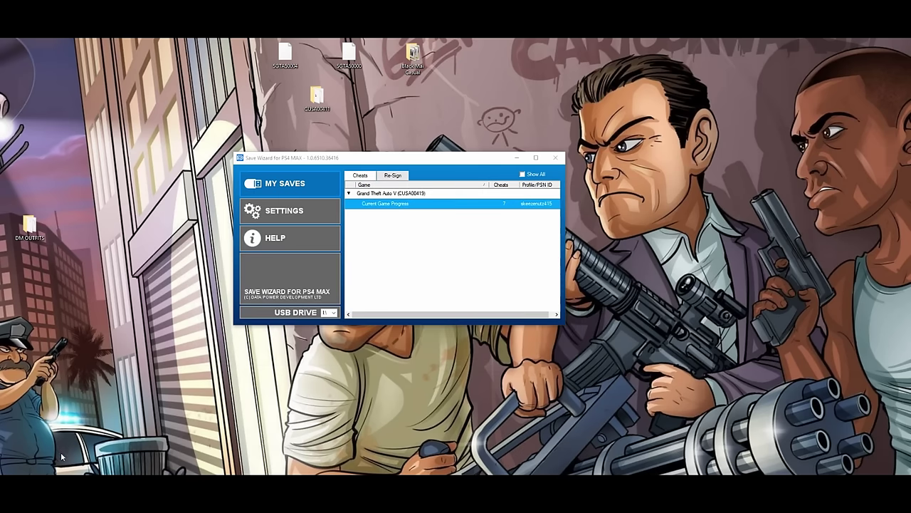
# - Restore the USB Drive (I:) window, confirm SGTA50000 (529 KB) is there, and minimize it
pyautogui.click(76, 492)
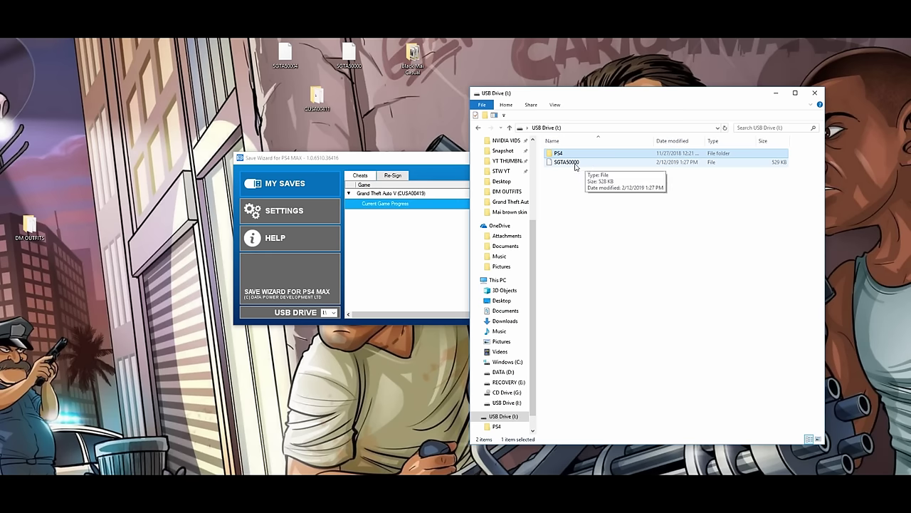
pyautogui.click(775, 93)
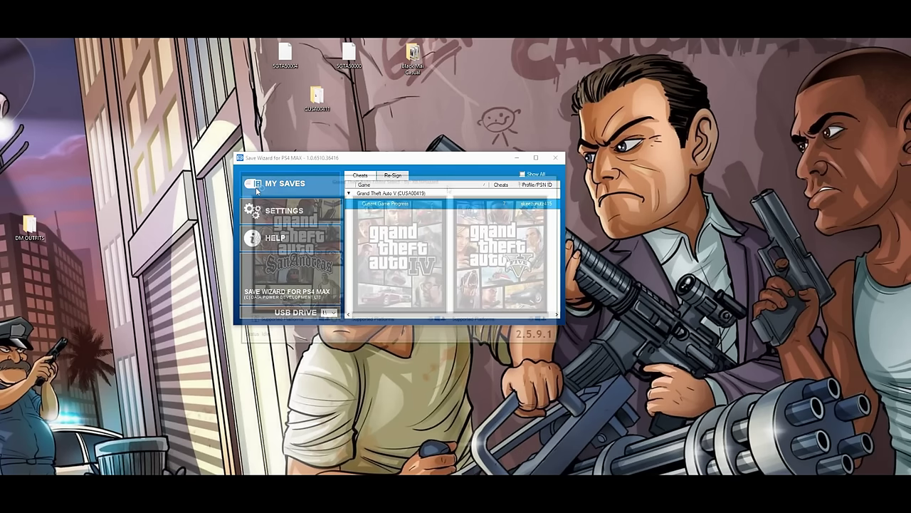
# - Launch the GTA V Save Editor and sign in to the X3T-Infinity account with the account credentials
pyautogui.moveTo(447, 142); pyautogui.dragTo(536, 174)
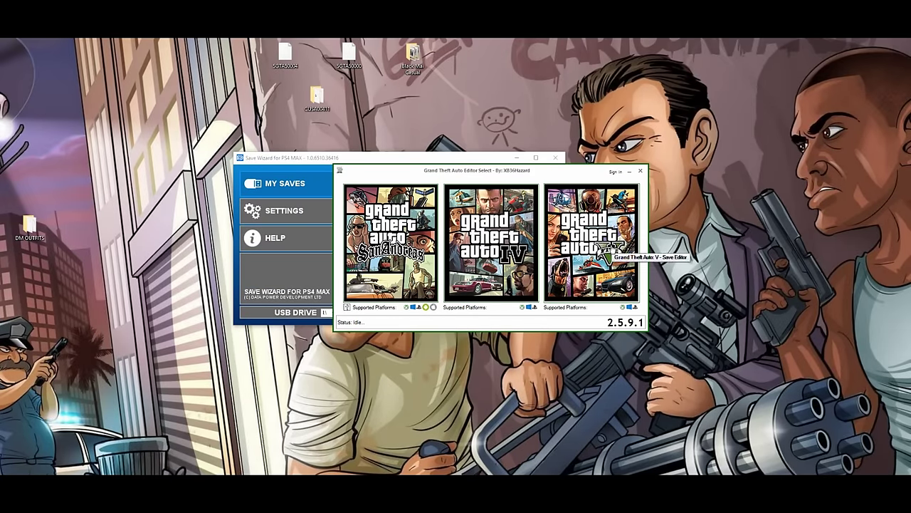
pyautogui.click(601, 242)
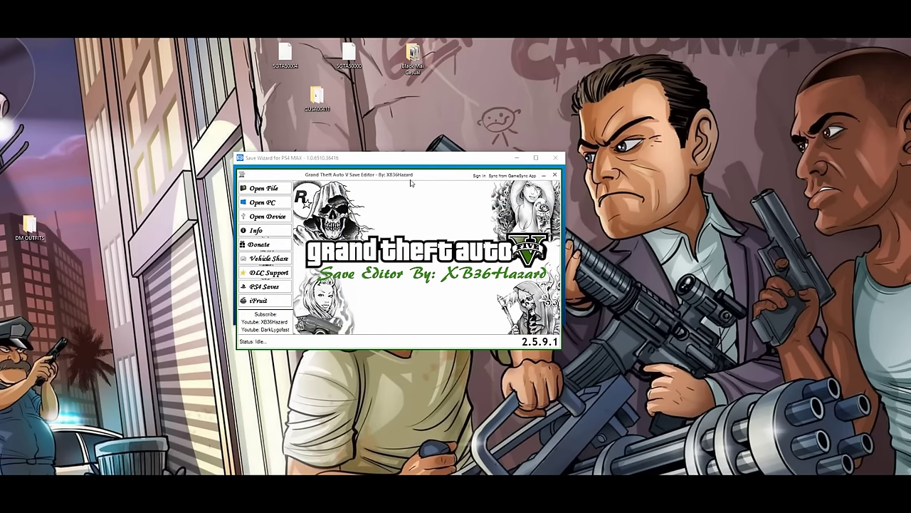
pyautogui.click(476, 176)
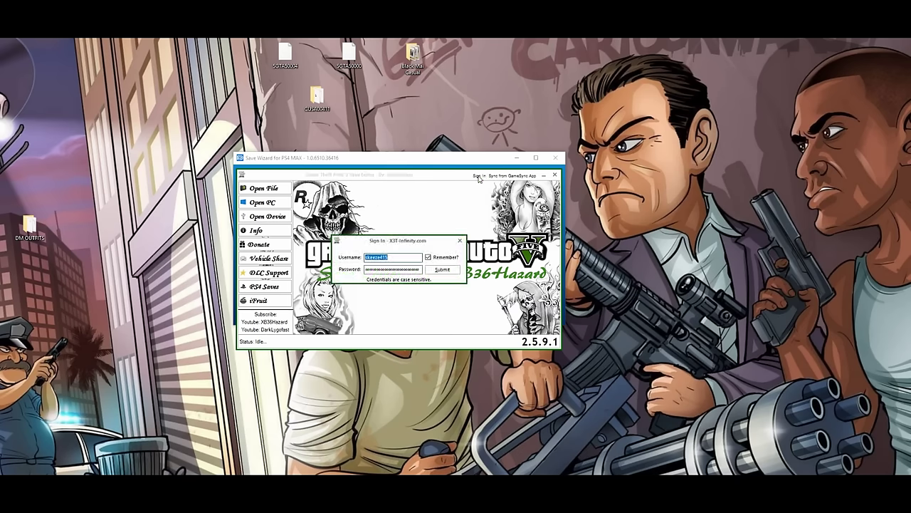
pyautogui.click(456, 274)
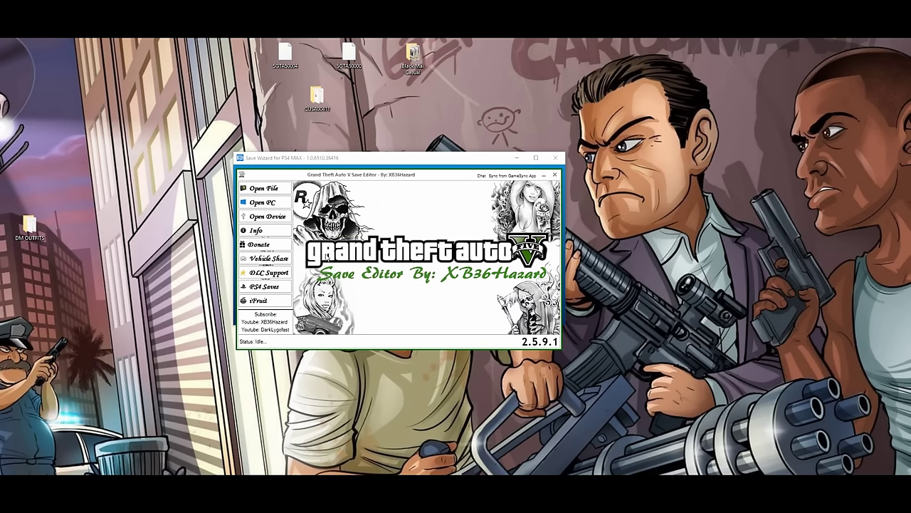
# - Load SGTA50000 from USB Drive (I:) into the editor, accepting the backup prompt
pyautogui.click(269, 191)
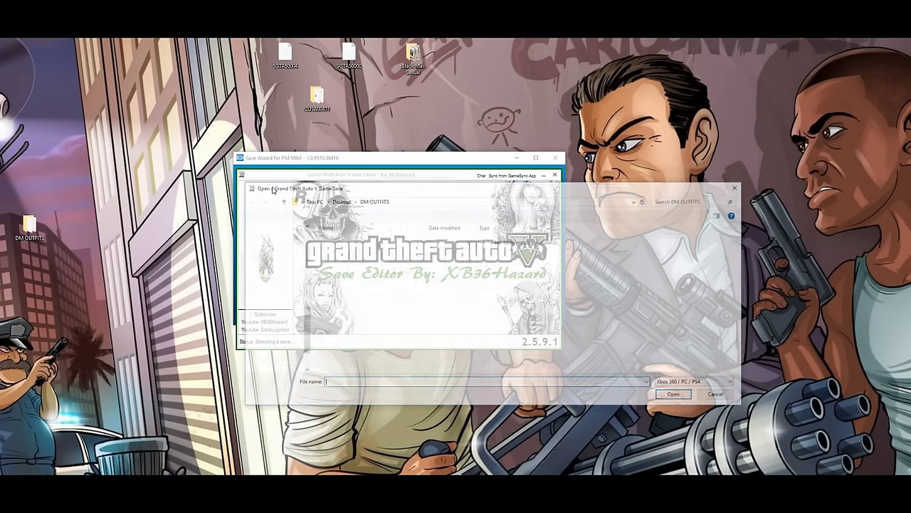
pyautogui.moveTo(301, 322); pyautogui.dragTo(304, 349)
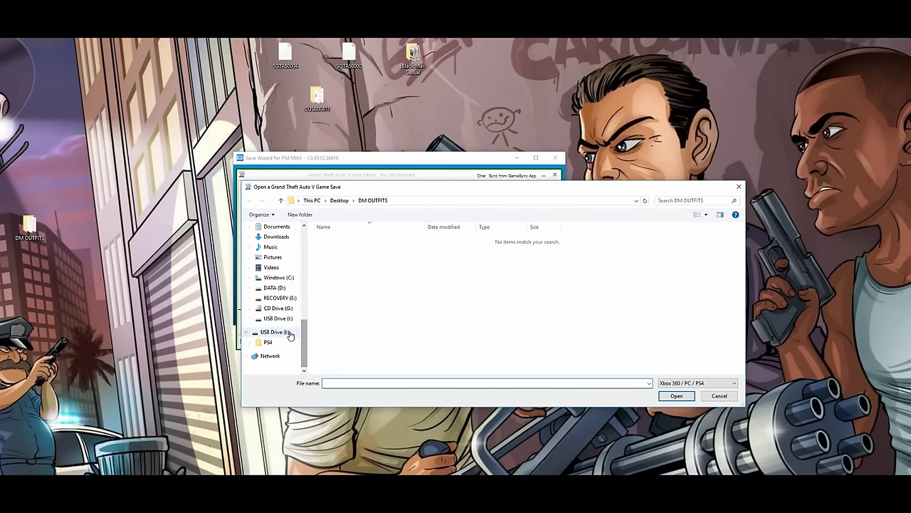
pyautogui.click(275, 333)
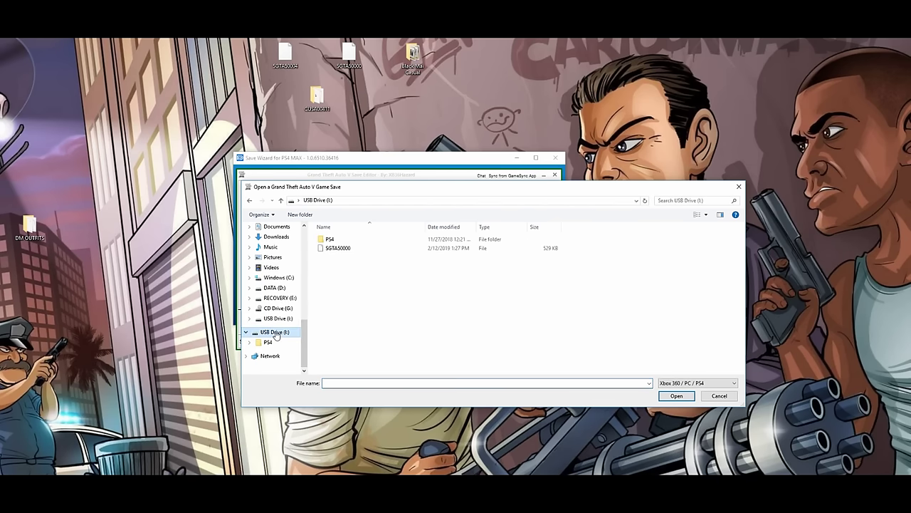
pyautogui.click(357, 251)
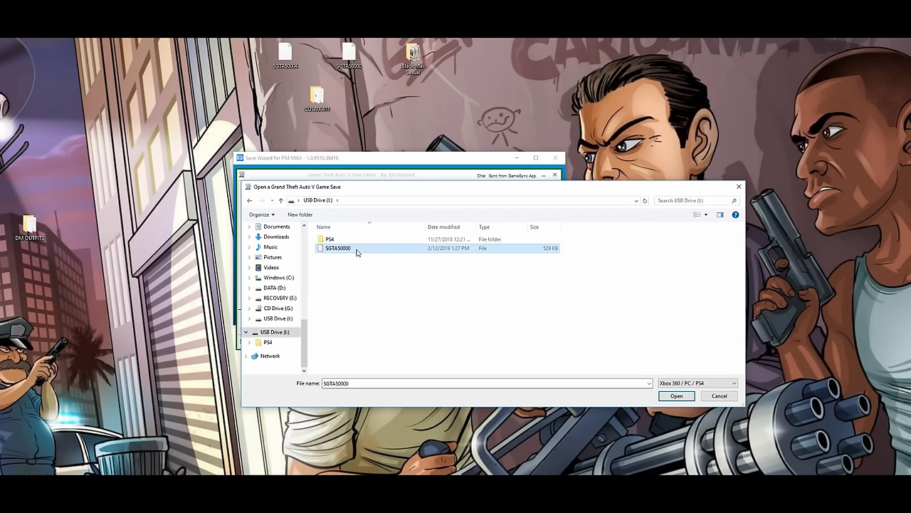
pyautogui.click(670, 400)
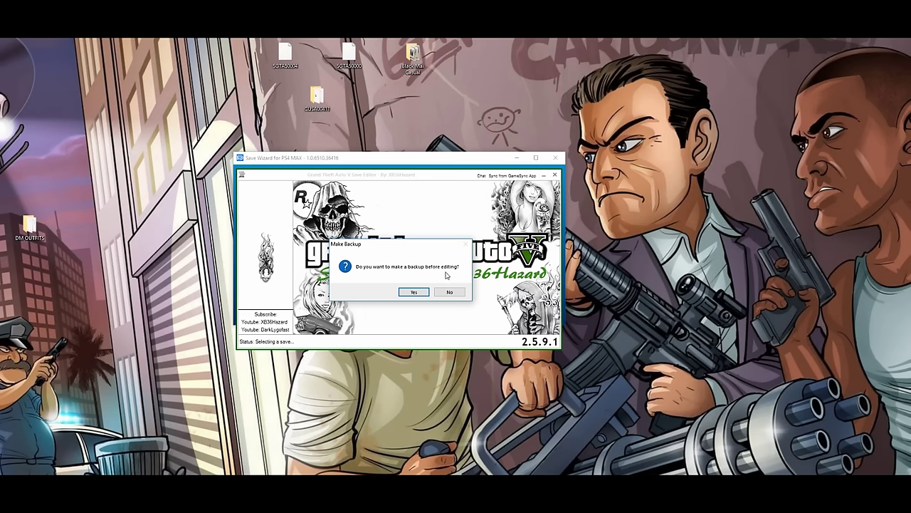
pyautogui.click(412, 292)
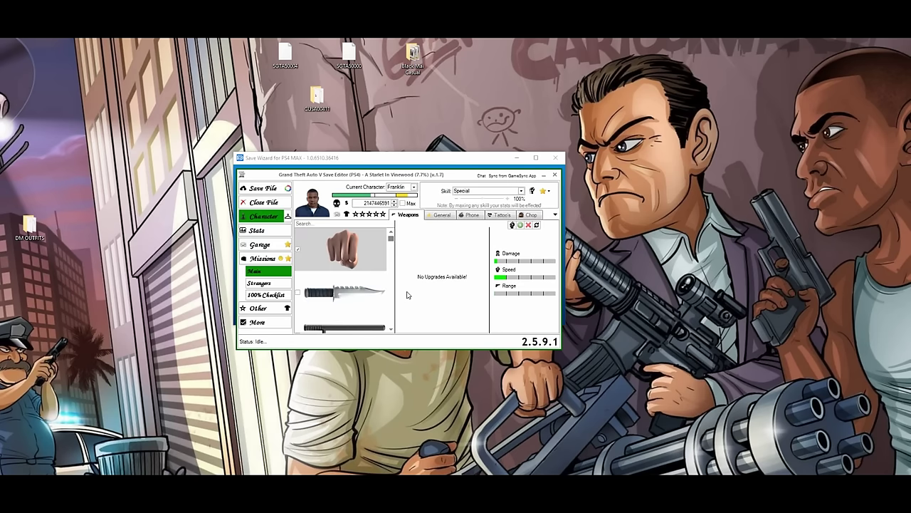
# - Cycle Current Character through Michael and Trevor, ending back on Franklin
pyautogui.moveTo(411, 181); pyautogui.dragTo(430, 137)
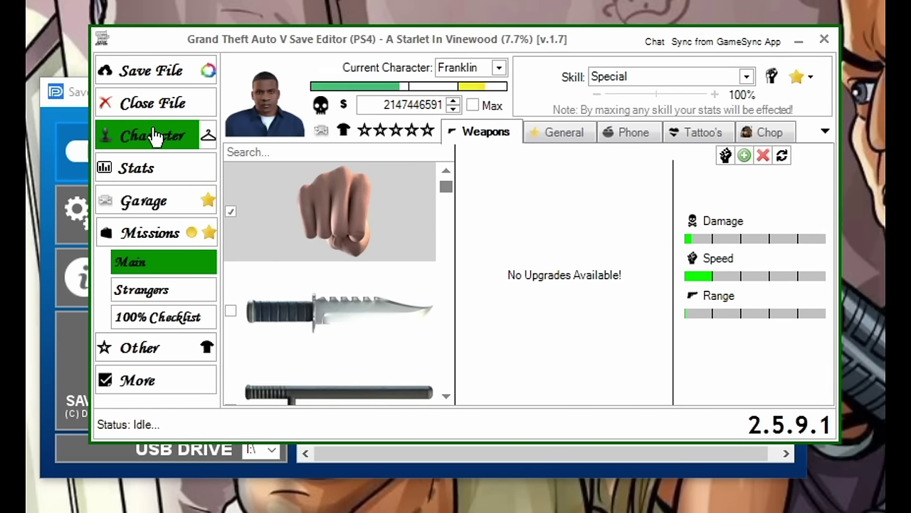
pyautogui.click(501, 69)
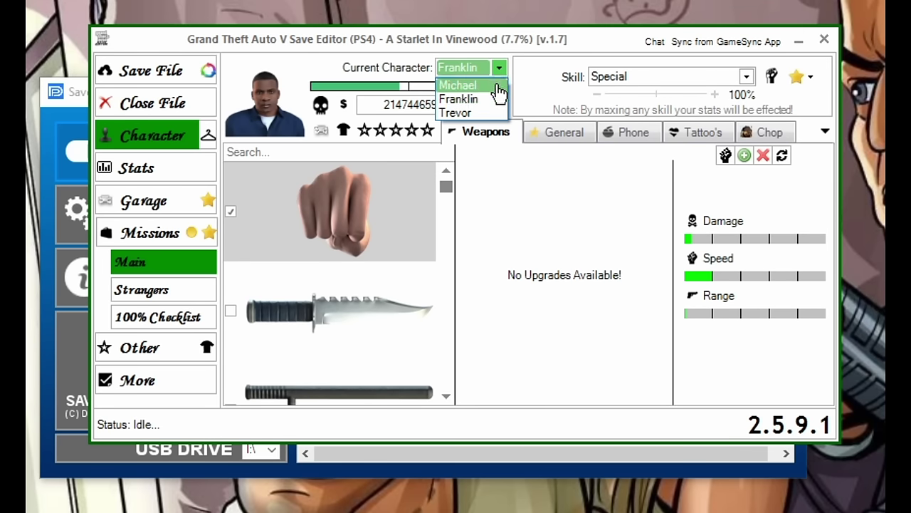
pyautogui.click(491, 83)
pyautogui.click(501, 69)
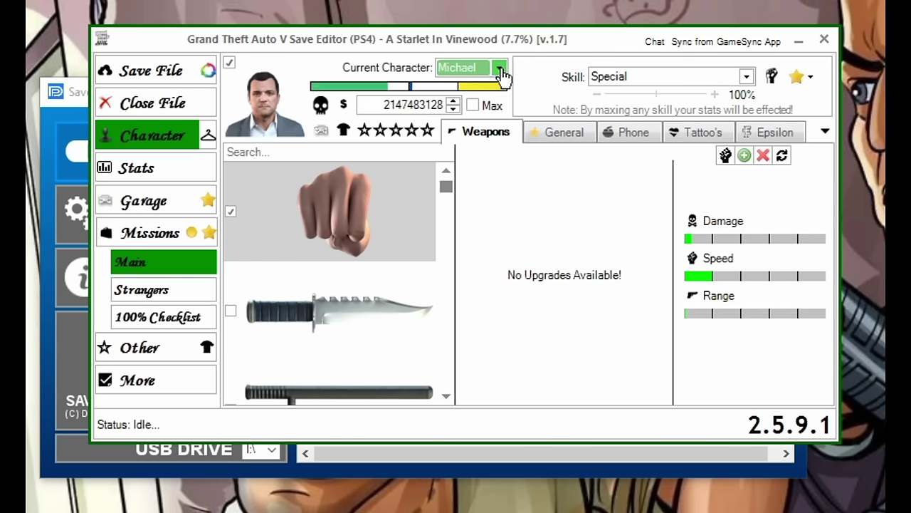
pyautogui.click(484, 112)
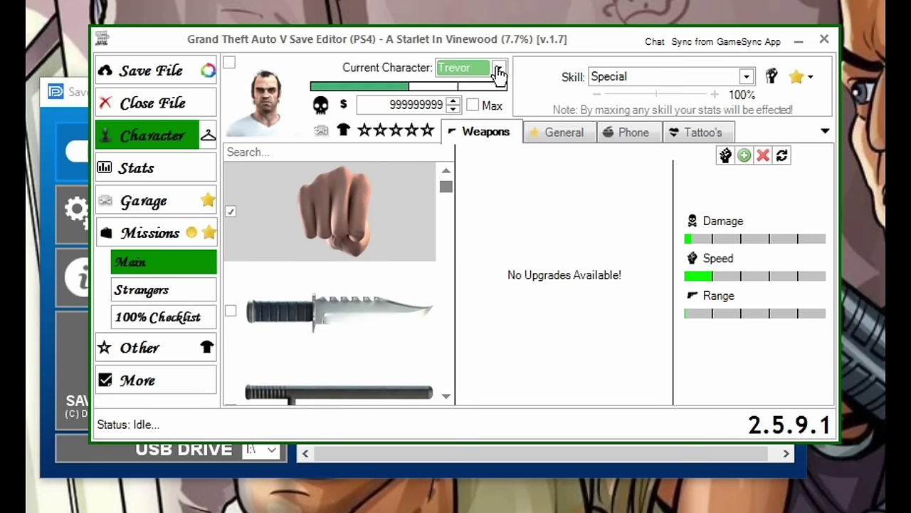
pyautogui.click(502, 69)
pyautogui.click(487, 99)
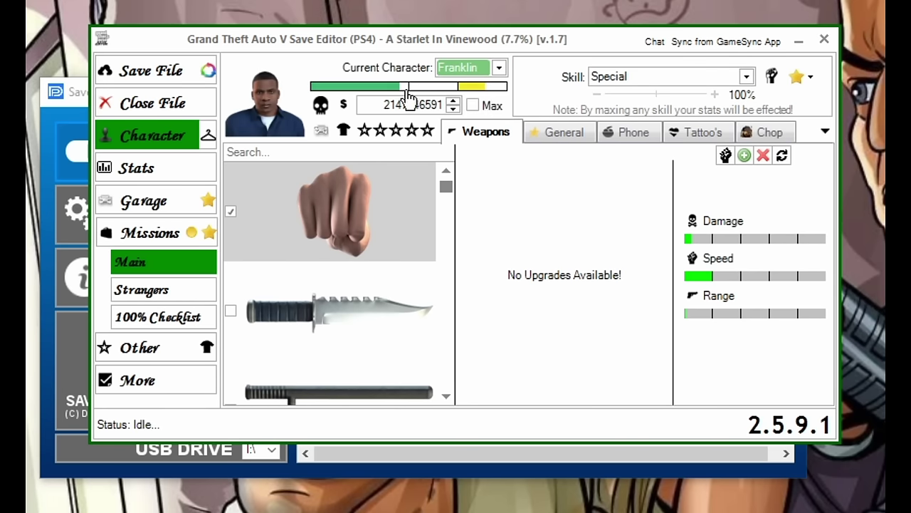
pyautogui.moveTo(408, 96)
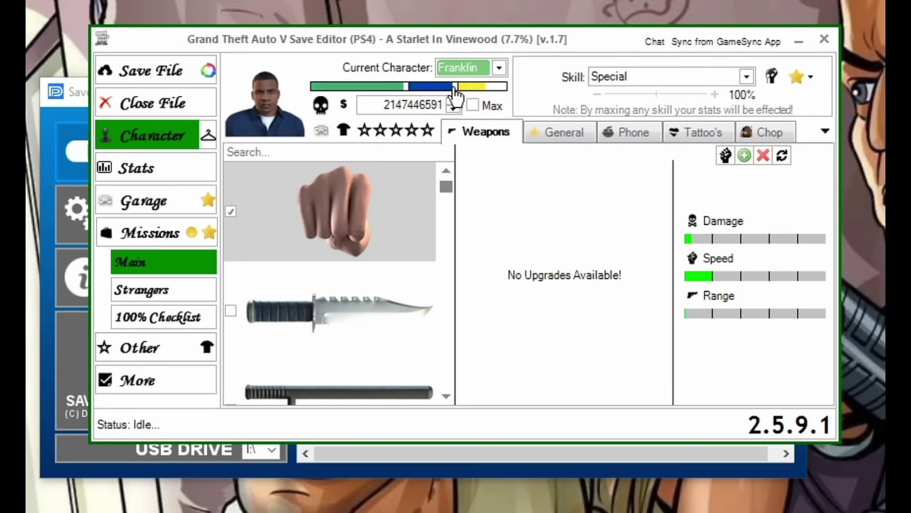
pyautogui.moveTo(439, 96)
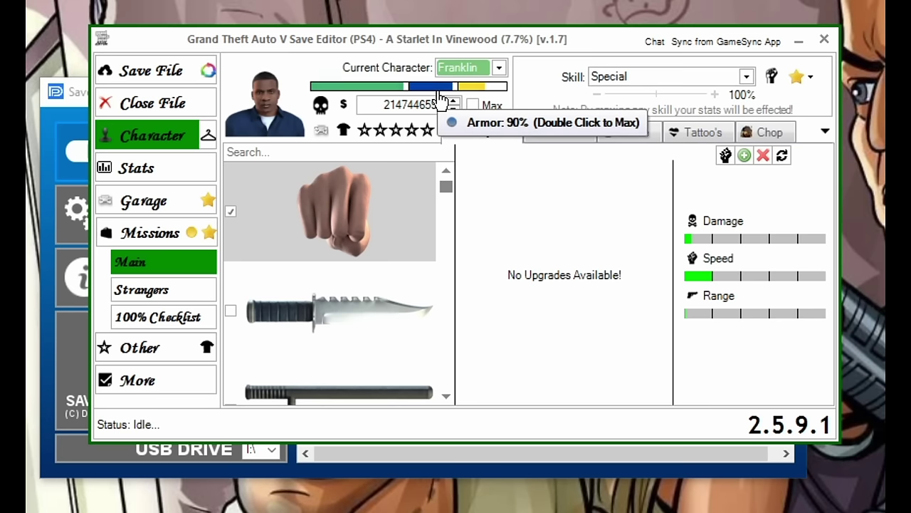
pyautogui.doubleClick(504, 90)
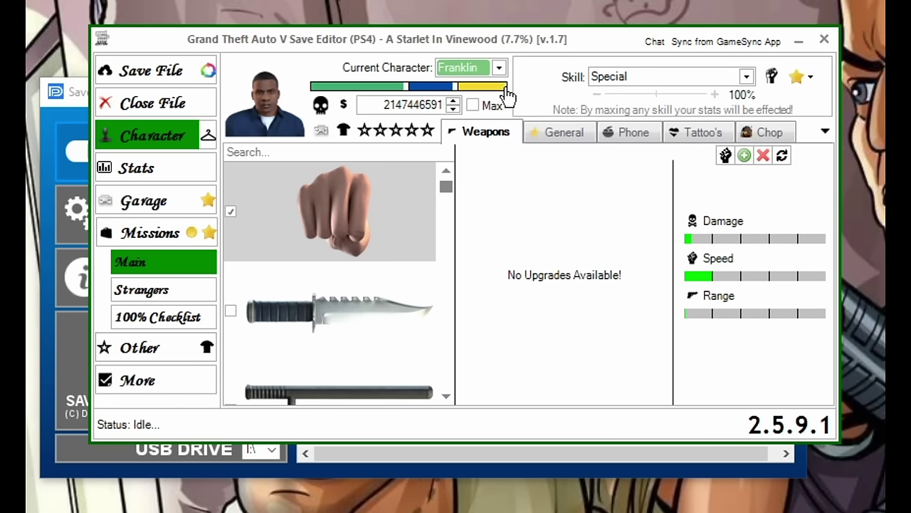
pyautogui.click(475, 105)
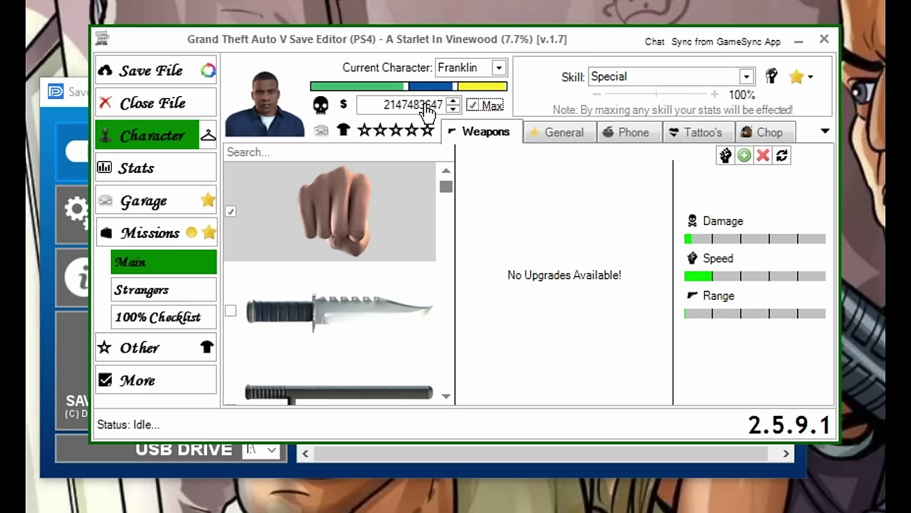
# - Set five wanted stars, then clear them, and open Stats then the Garage vehicle list
pyautogui.click(430, 135)
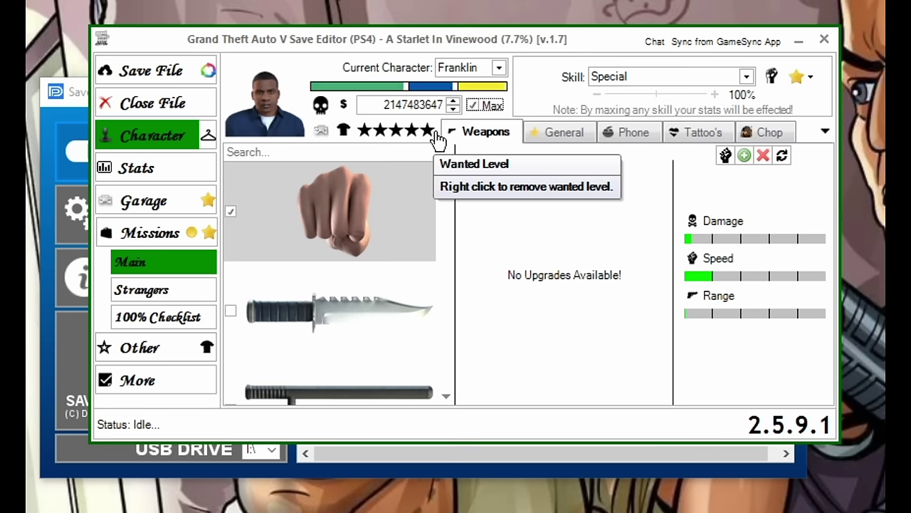
pyautogui.rightClick(430, 135)
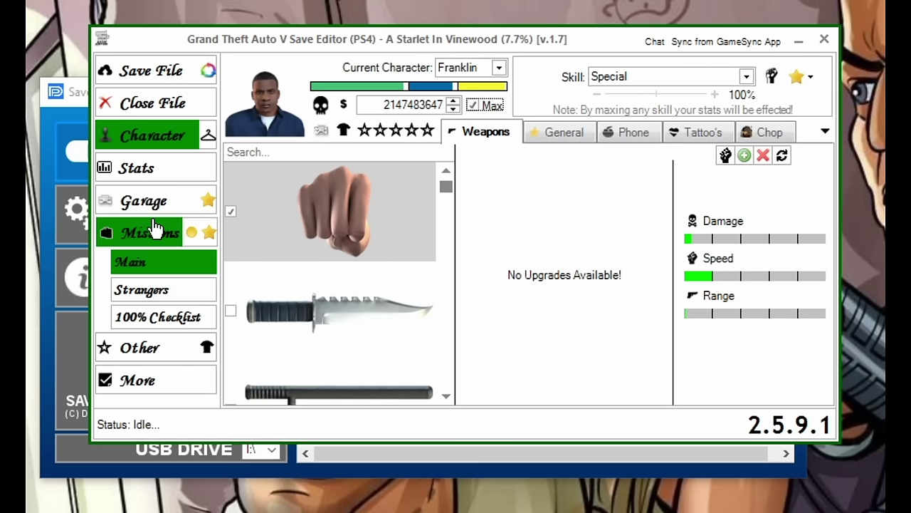
pyautogui.click(162, 176)
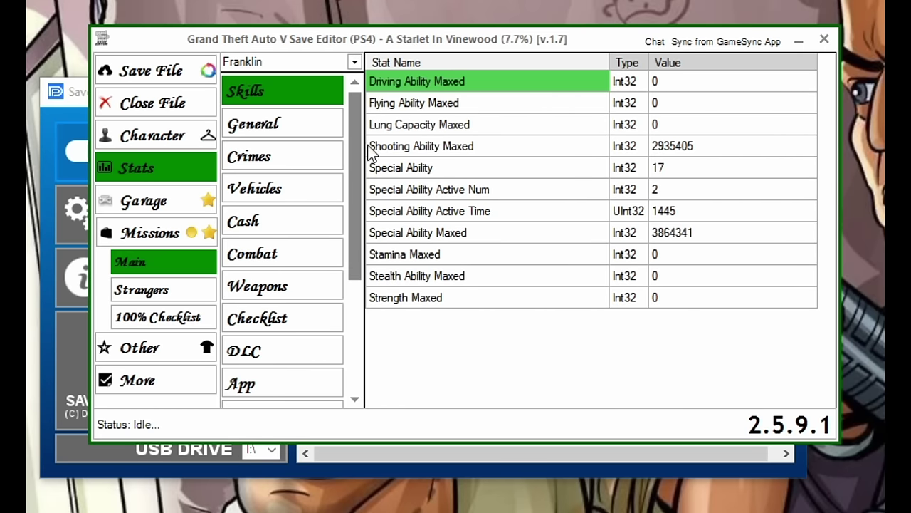
pyautogui.click(136, 201)
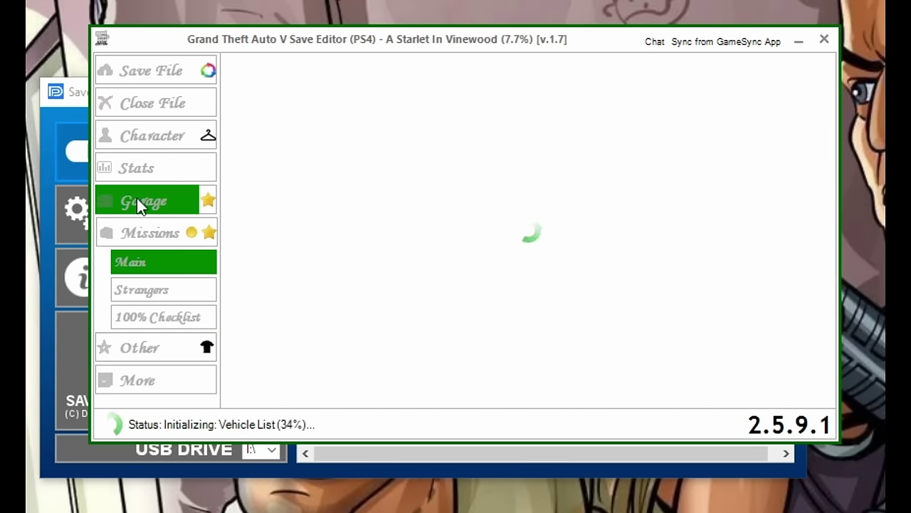